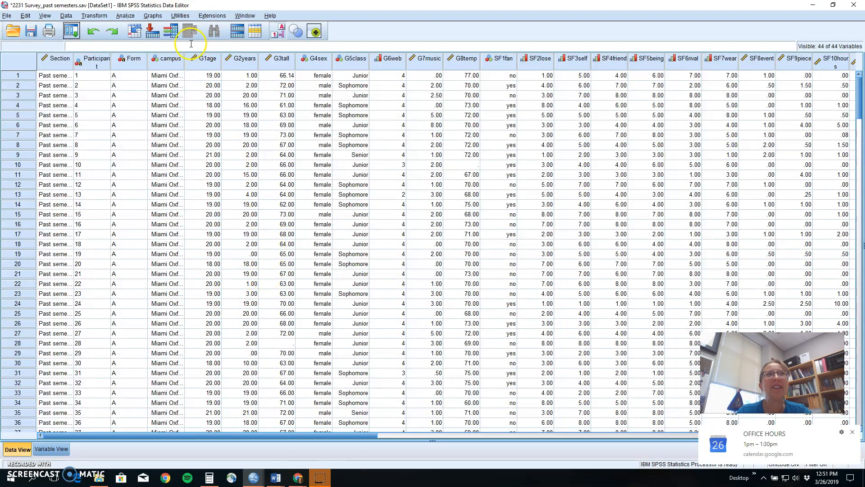
Start a One-Way ANOVA from Analyze > Compare Means
{"action": "left_click", "coordinate": [125, 16]}
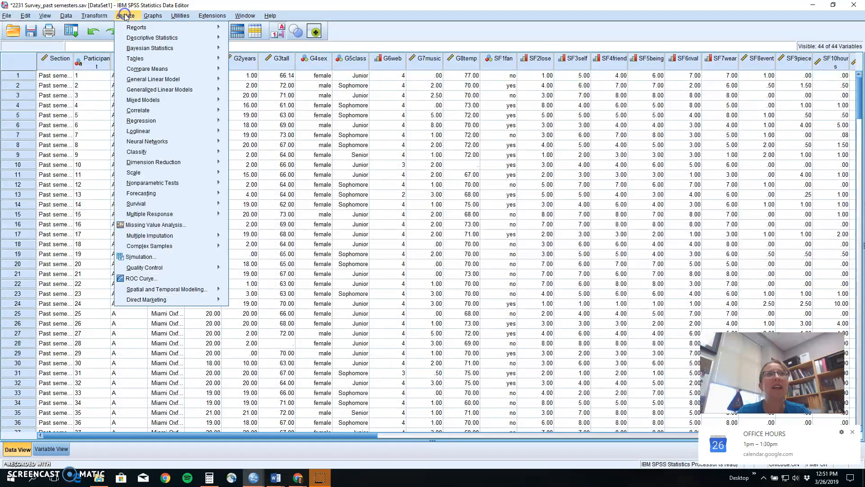
{"action": "mouse_move", "coordinate": [153, 71]}
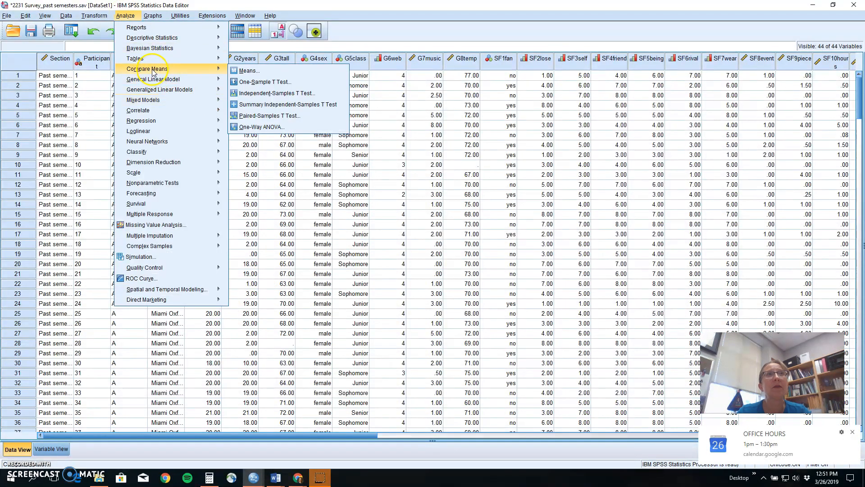
{"action": "left_click", "coordinate": [265, 127]}
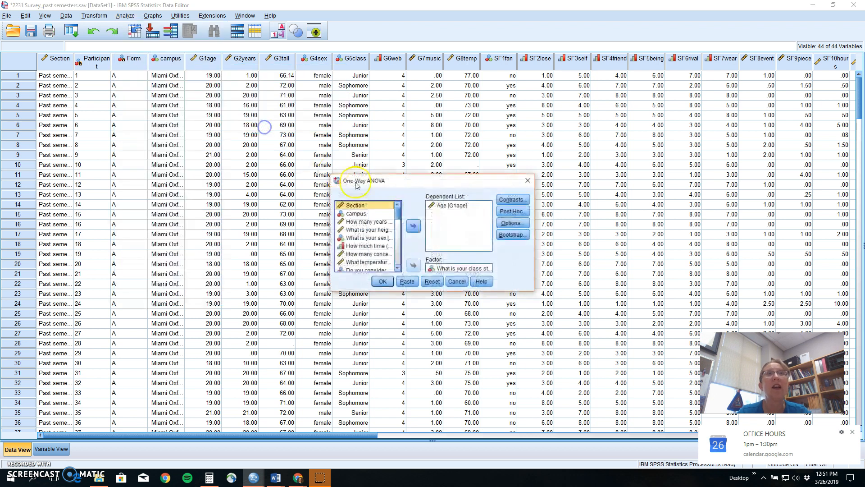
Set Age [G1age] as dependent and class standing as factor, then bring up Contrasts
{"action": "left_click", "coordinate": [461, 266]}
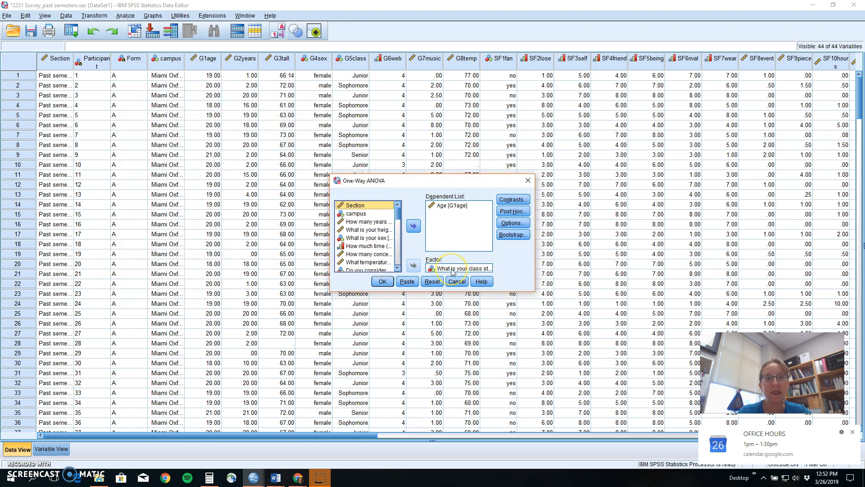
{"action": "left_click", "coordinate": [444, 207]}
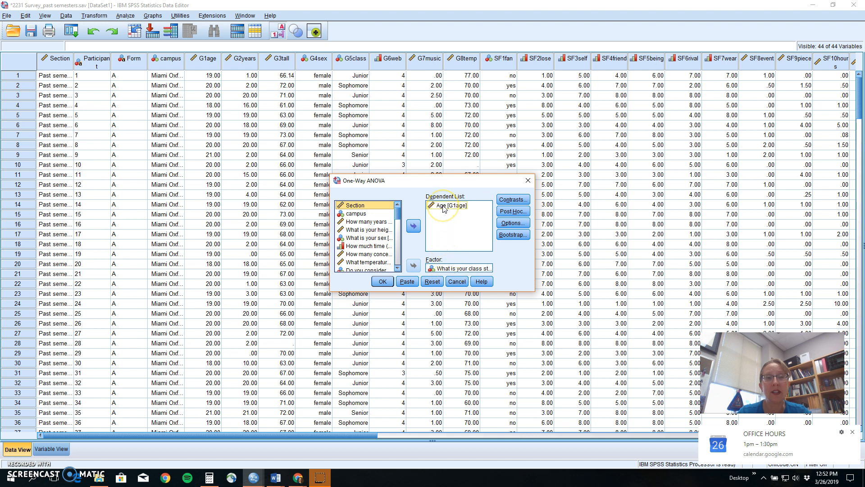
{"action": "left_click", "coordinate": [453, 269]}
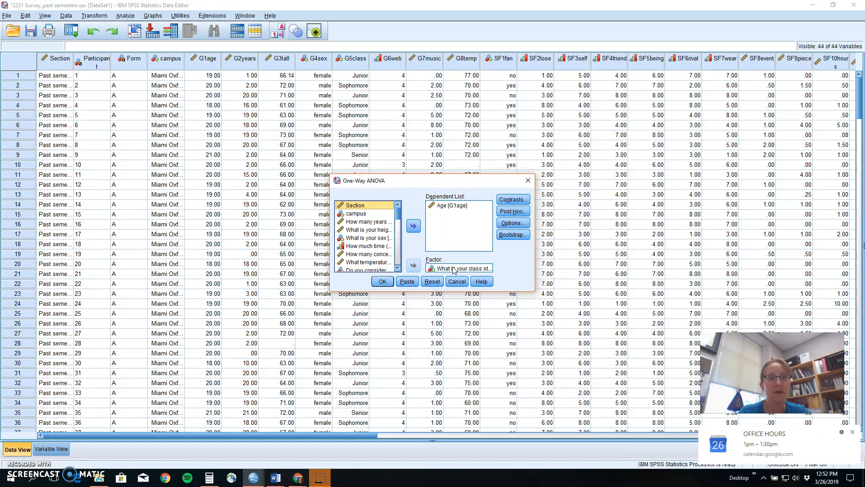
{"action": "left_click", "coordinate": [453, 206]}
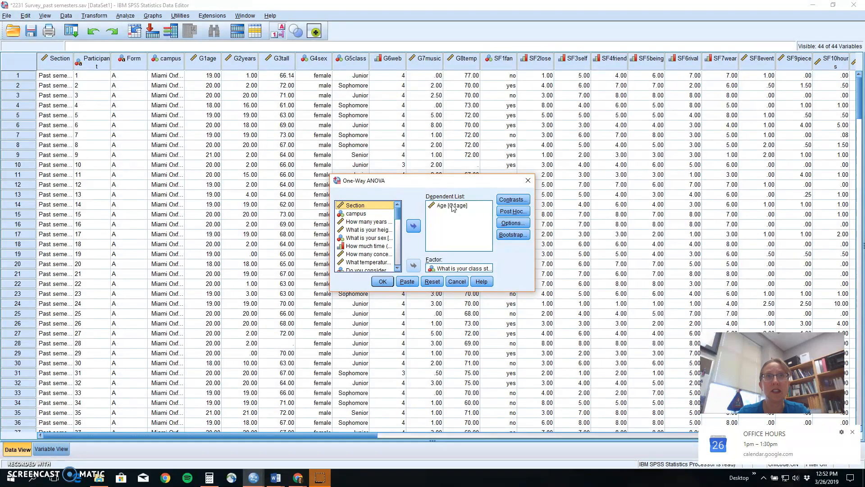
{"action": "left_click", "coordinate": [511, 201]}
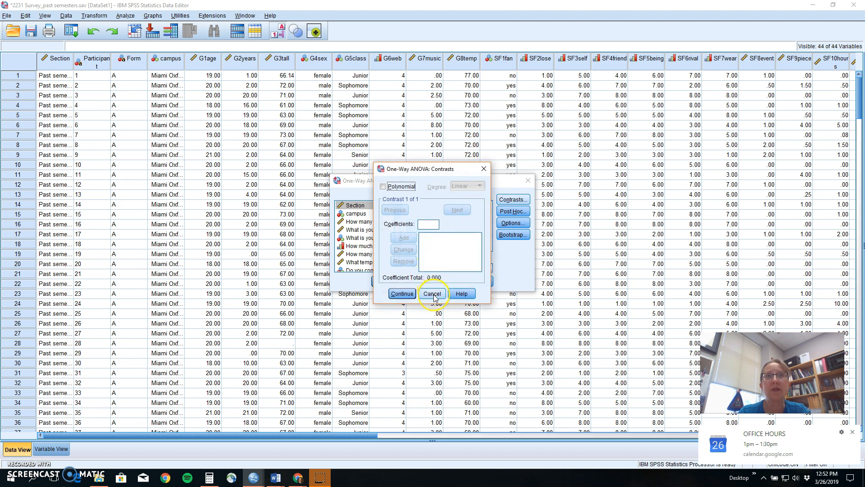
Cancel Contrasts and enable Descriptive statistics in Options, then bring up Post Hoc
{"action": "left_click", "coordinate": [434, 294]}
{"action": "left_click", "coordinate": [516, 223]}
{"action": "left_click", "coordinate": [389, 193]}
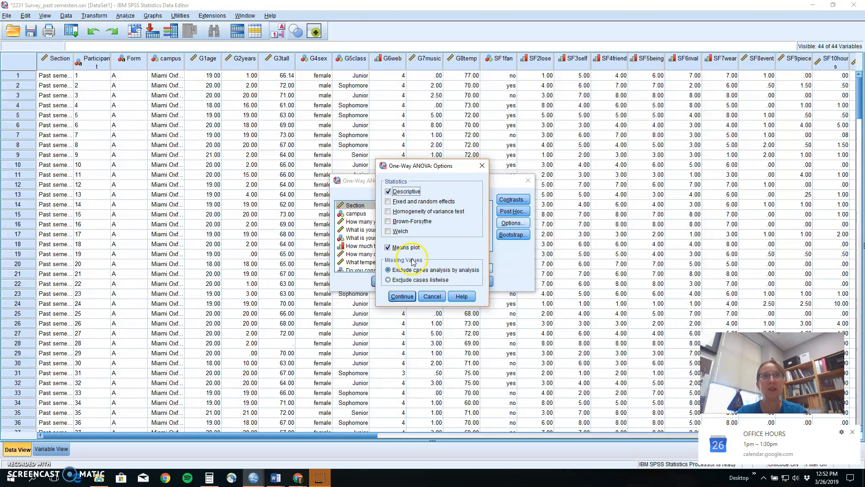
{"action": "left_click", "coordinate": [402, 296]}
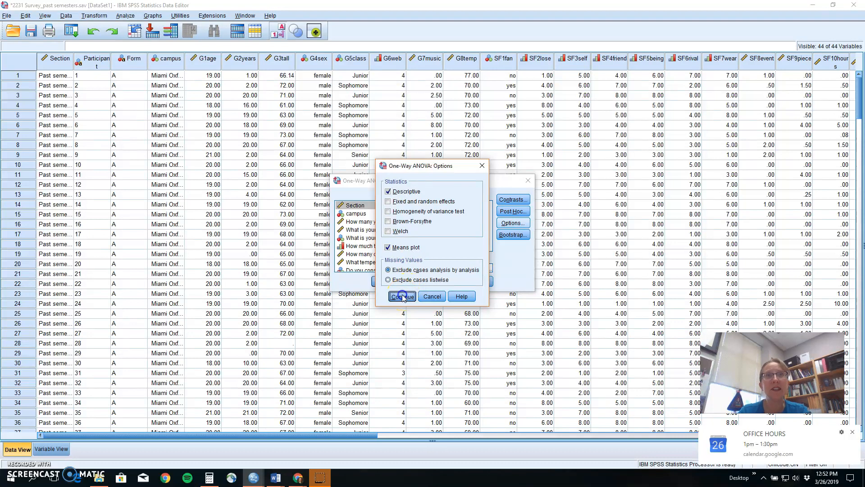
{"action": "left_click", "coordinate": [506, 213]}
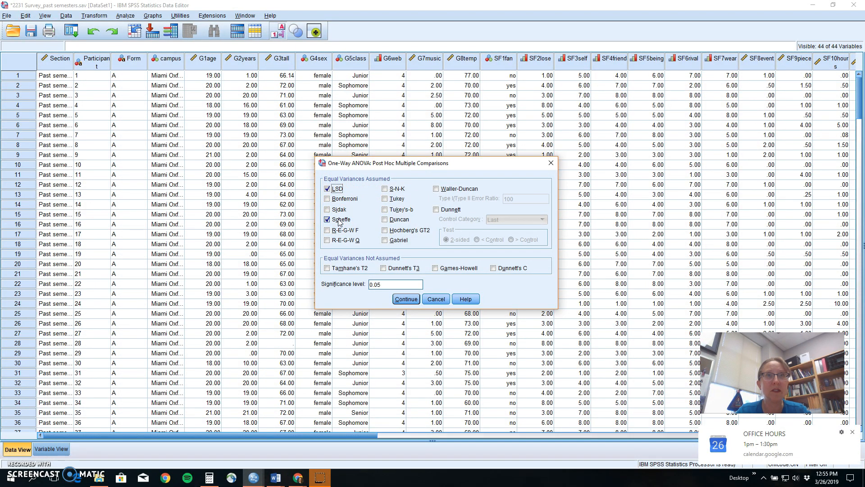
{"action": "left_click_drag", "start_coordinate": [385, 284], "coordinate": [363, 286]}
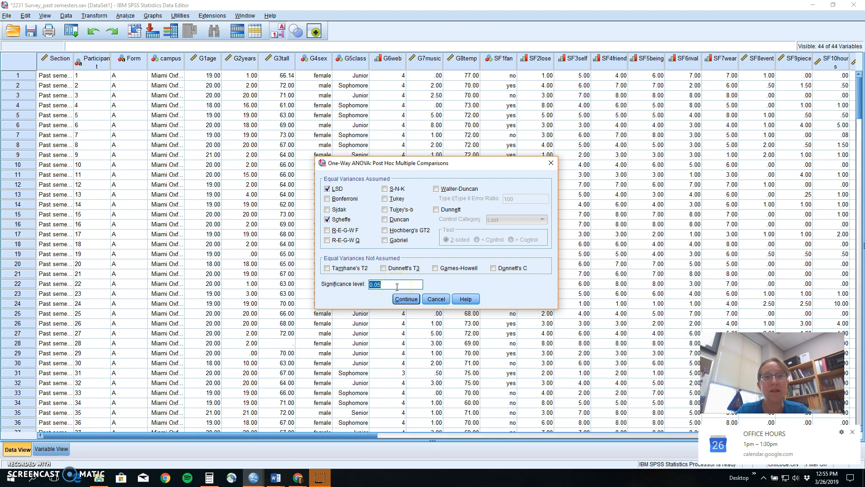
{"action": "left_click", "coordinate": [390, 284]}
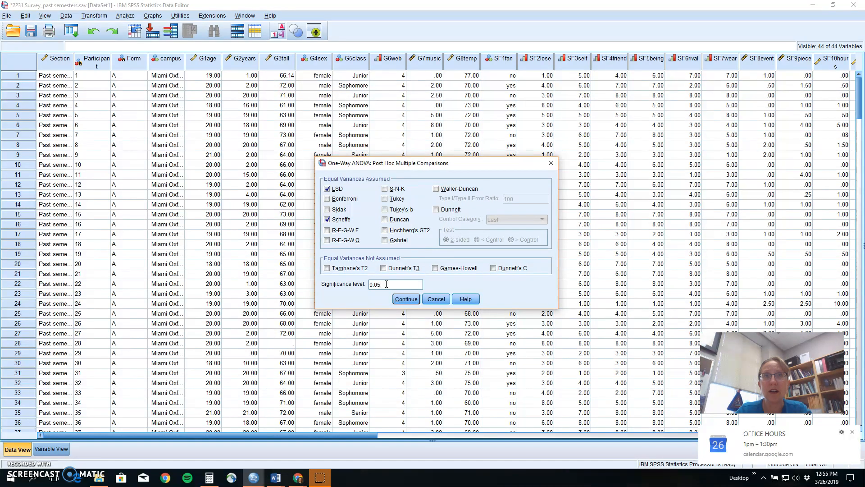
{"action": "left_click", "coordinate": [400, 295]}
Run the one-way ANOVA, giving F = 11.083 with Sig. .000
{"action": "left_click", "coordinate": [404, 300]}
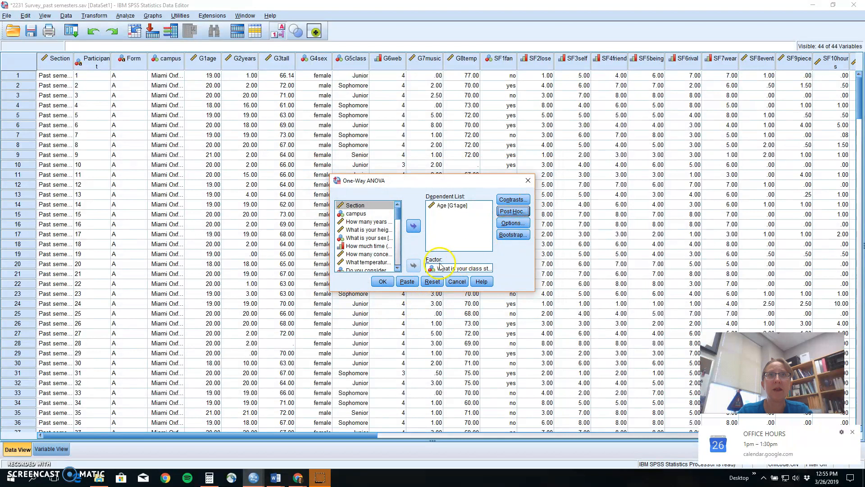
{"action": "left_click", "coordinate": [382, 281]}
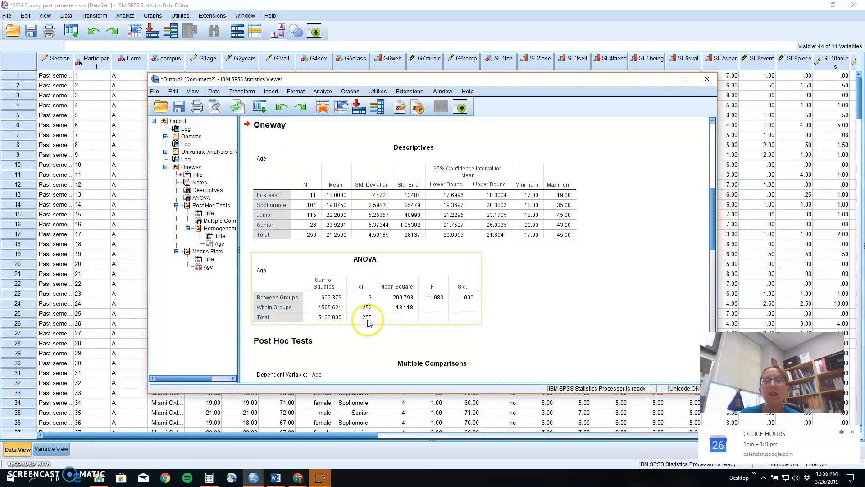
{"action": "left_click", "coordinate": [301, 239]}
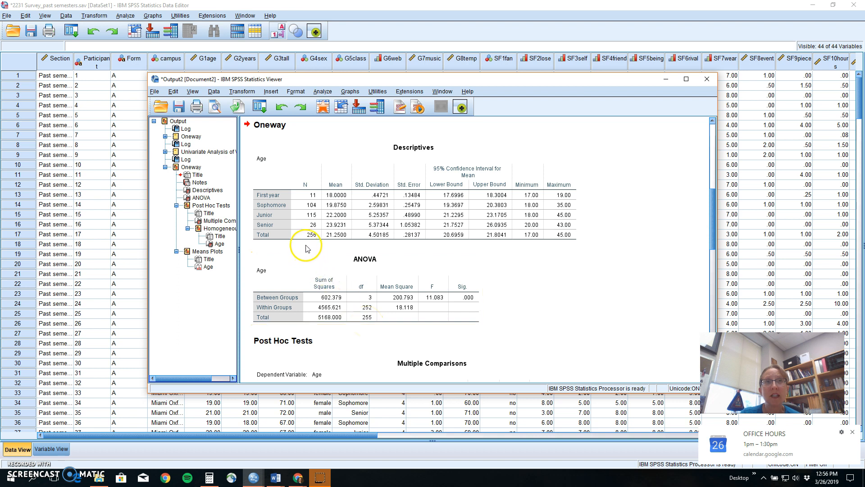
{"action": "left_click", "coordinate": [313, 256]}
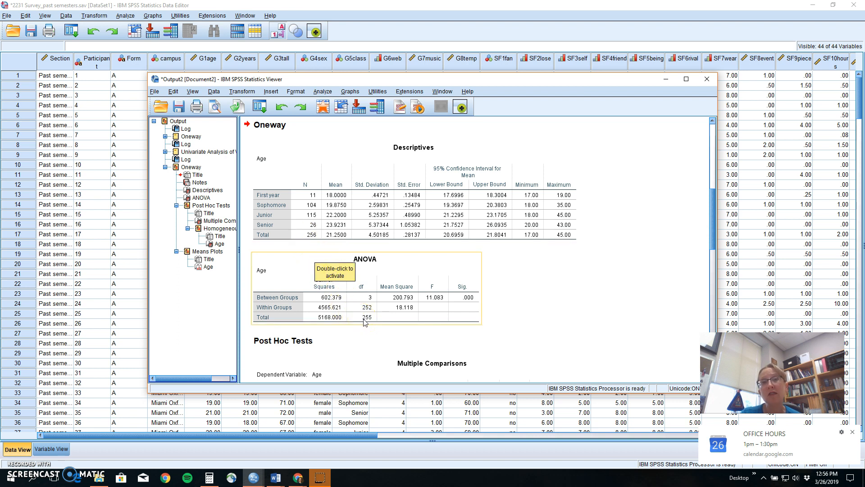
{"action": "left_click", "coordinate": [370, 299]}
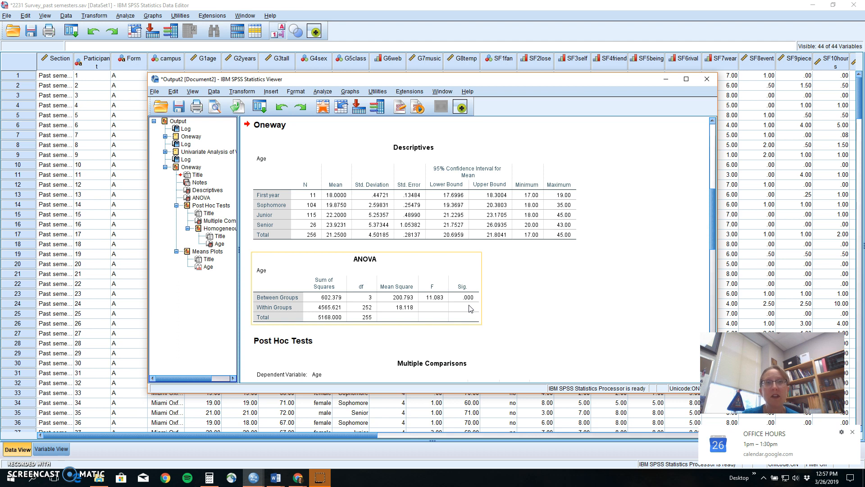
{"action": "scroll", "coordinate": [470, 309], "scroll_direction": "down", "scroll_amount": 3}
{"action": "scroll", "coordinate": [470, 309], "scroll_direction": "down", "scroll_amount": 15}
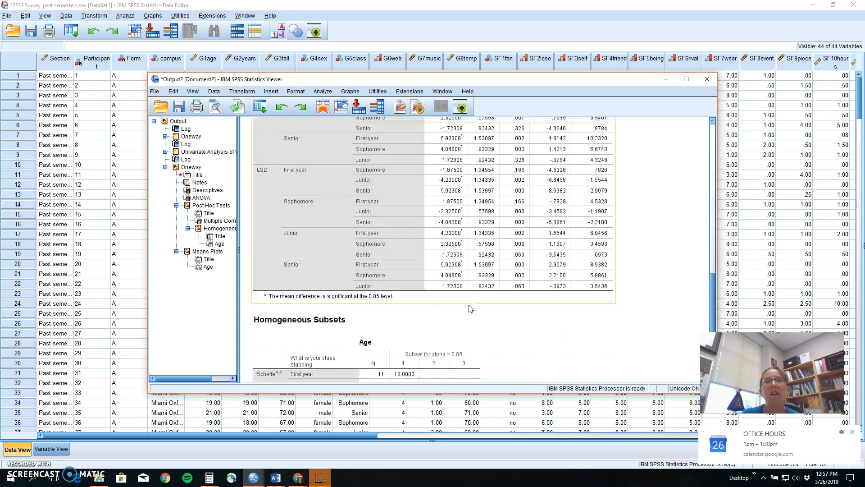
{"action": "scroll", "coordinate": [470, 309], "scroll_direction": "down", "scroll_amount": 10}
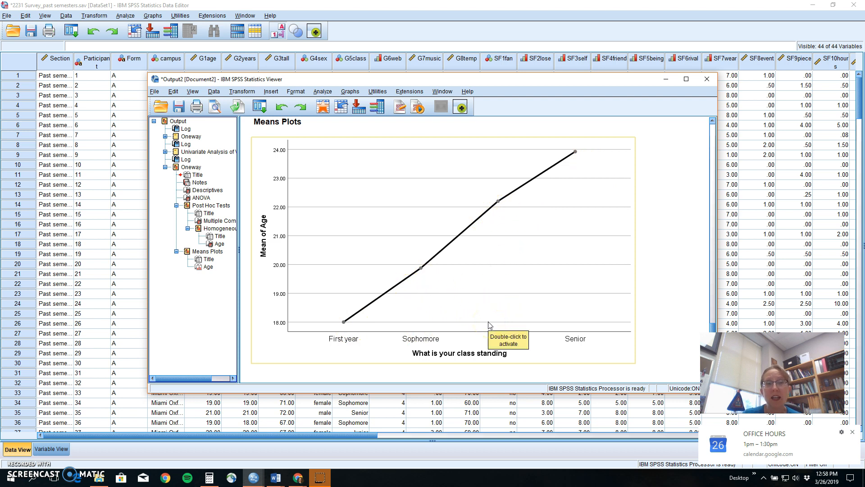
{"action": "scroll", "coordinate": [490, 325], "scroll_direction": "up", "scroll_amount": 10}
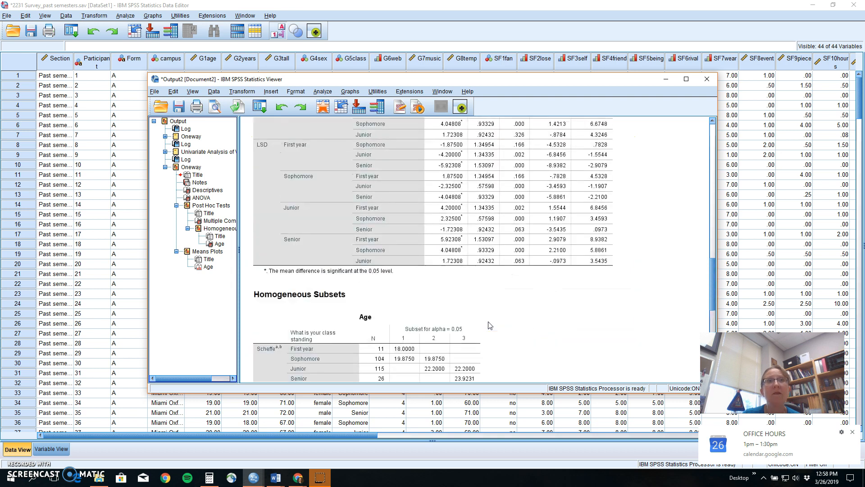
{"action": "scroll", "coordinate": [490, 325], "scroll_direction": "up", "scroll_amount": 10}
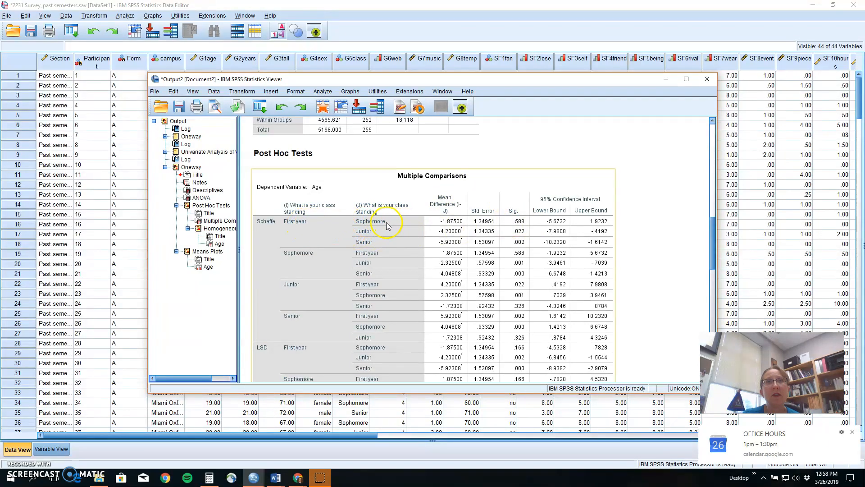
{"action": "scroll", "coordinate": [499, 273], "scroll_direction": "down", "scroll_amount": 10}
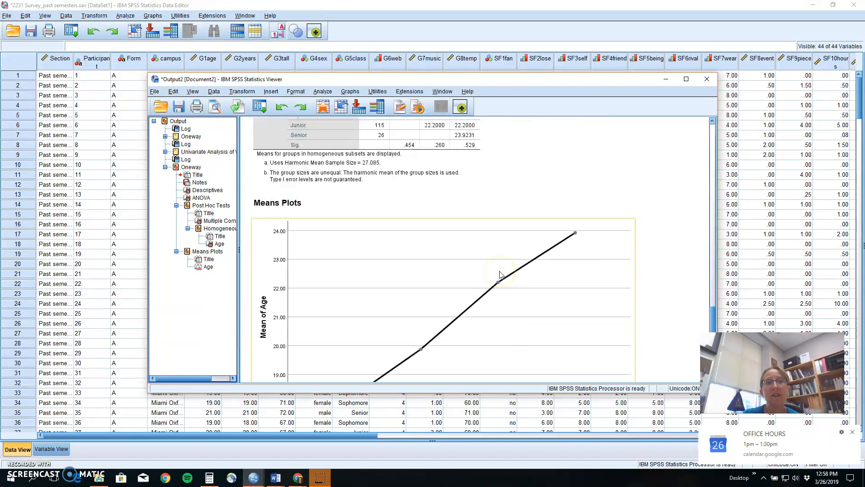
{"action": "scroll", "coordinate": [499, 274], "scroll_direction": "down", "scroll_amount": 3}
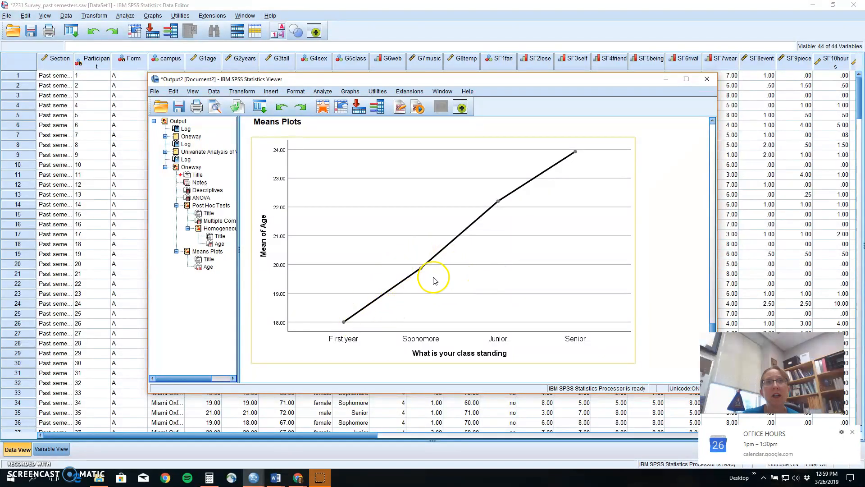
{"action": "scroll", "coordinate": [459, 264], "scroll_direction": "up", "scroll_amount": 8}
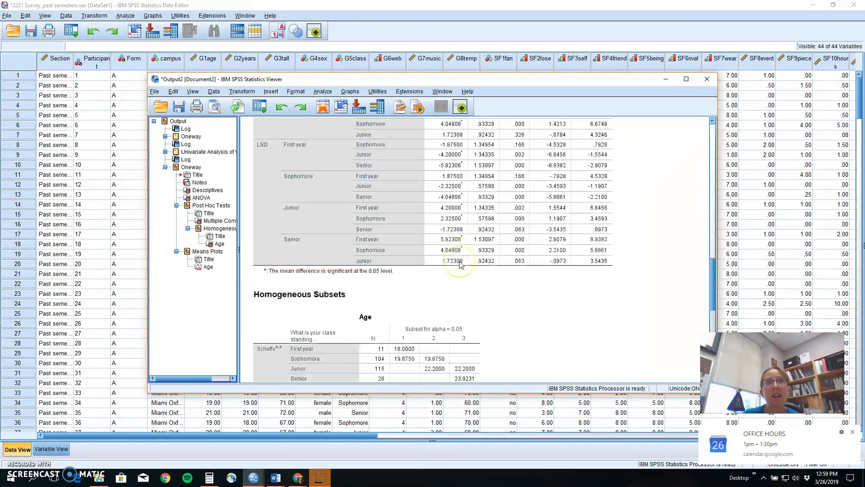
{"action": "scroll", "coordinate": [460, 264], "scroll_direction": "up", "scroll_amount": 5}
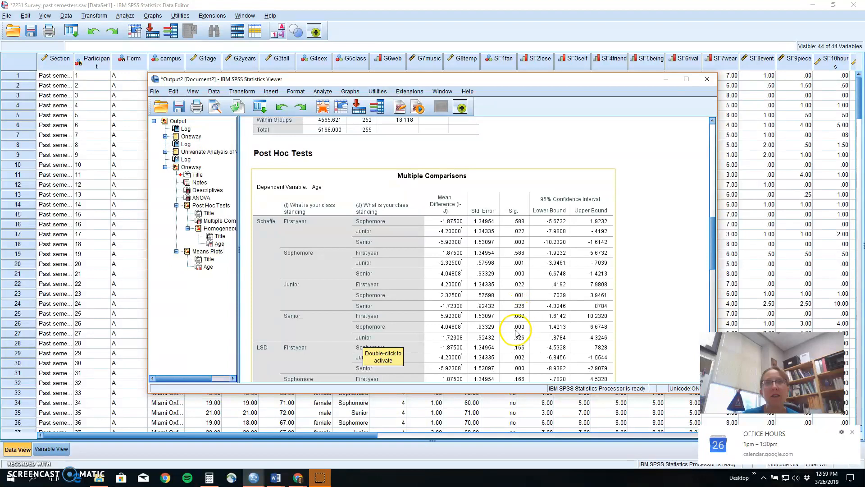
{"action": "scroll", "coordinate": [514, 338], "scroll_direction": "down", "scroll_amount": 10}
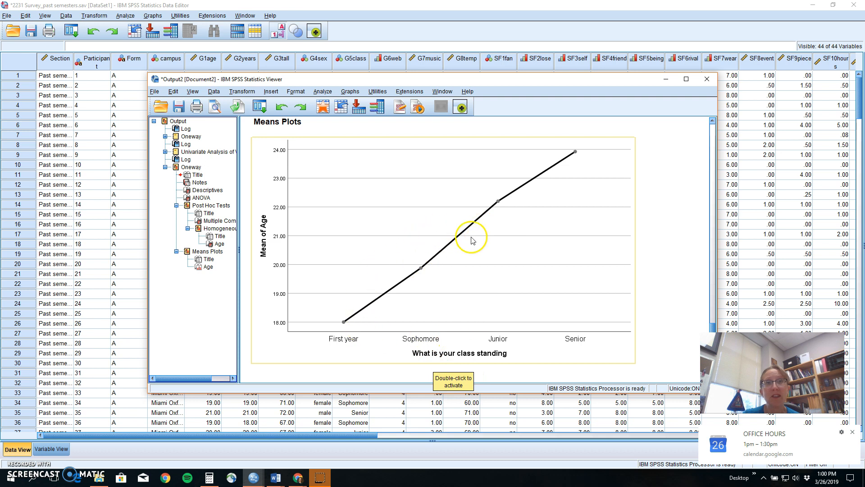
{"action": "scroll", "coordinate": [483, 305], "scroll_direction": "up", "scroll_amount": 6}
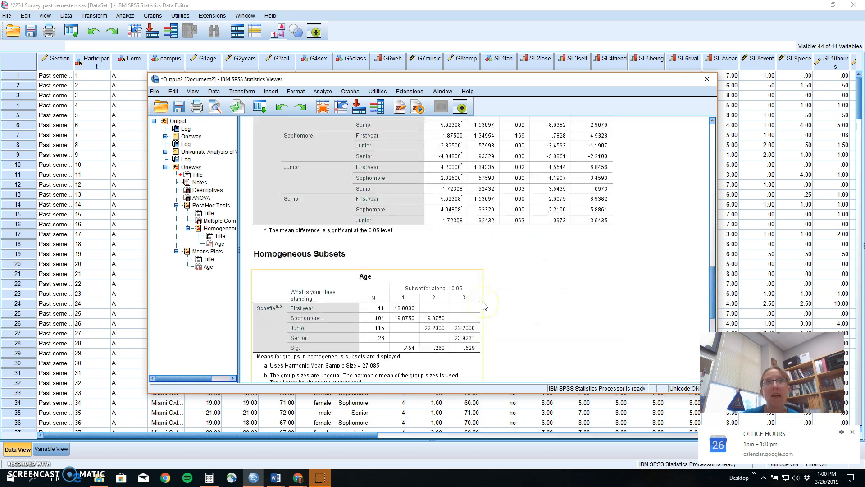
{"action": "scroll", "coordinate": [483, 306], "scroll_direction": "down", "scroll_amount": 6}
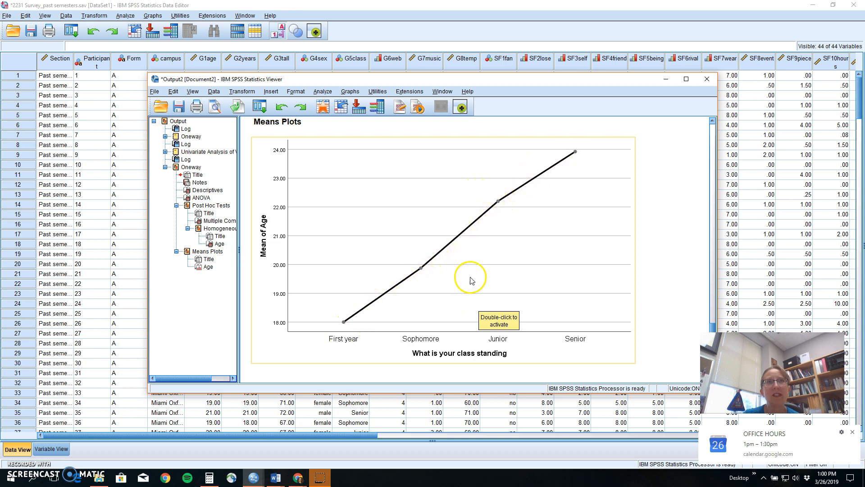
{"action": "scroll", "coordinate": [475, 268], "scroll_direction": "up", "scroll_amount": 5}
{"action": "scroll", "coordinate": [478, 267], "scroll_direction": "up", "scroll_amount": 12}
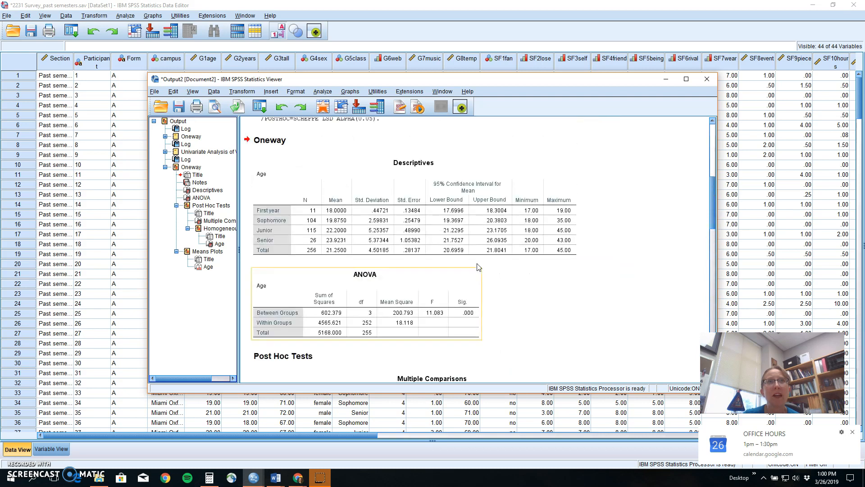
{"action": "left_click", "coordinate": [284, 290]}
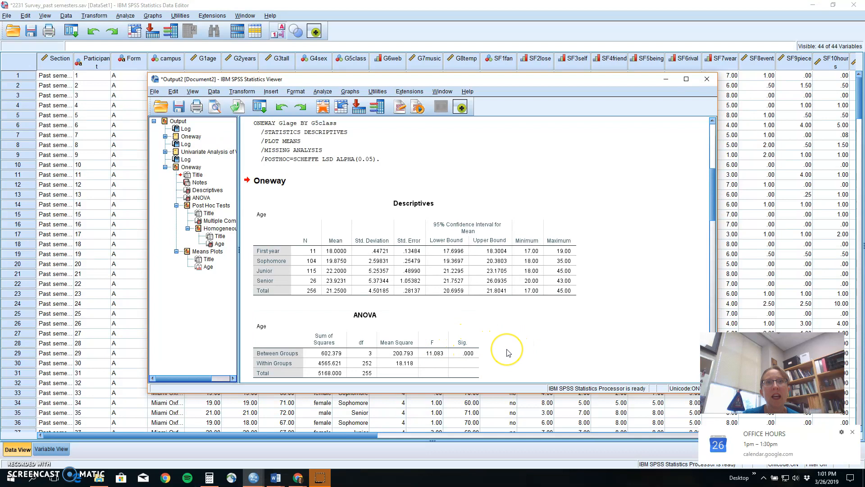
{"action": "scroll", "coordinate": [507, 353], "scroll_direction": "down", "scroll_amount": 4}
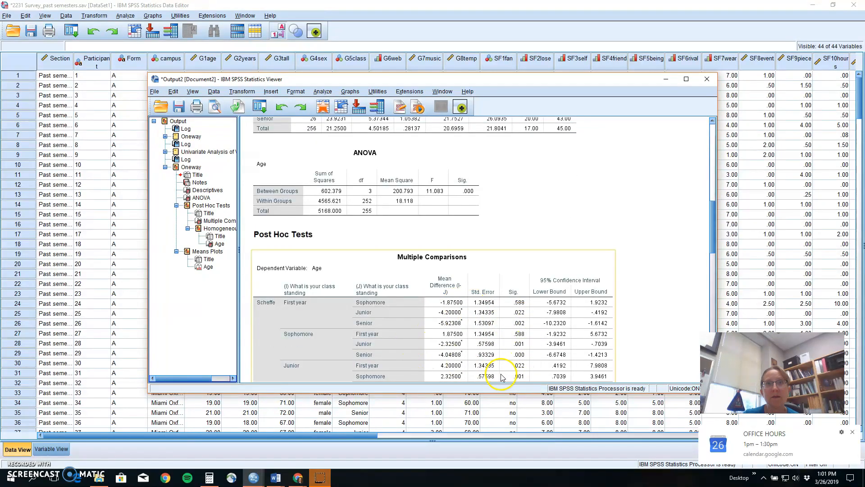
{"action": "scroll", "coordinate": [652, 287], "scroll_direction": "down", "scroll_amount": 5}
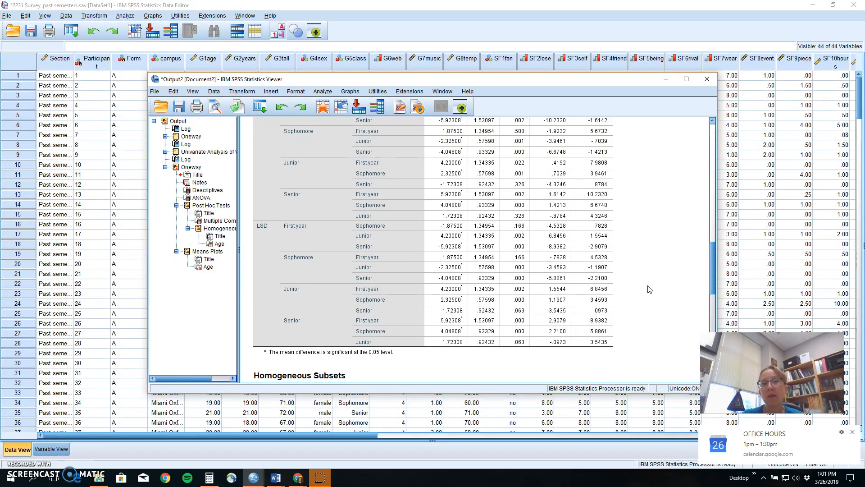
{"action": "left_click", "coordinate": [577, 306]}
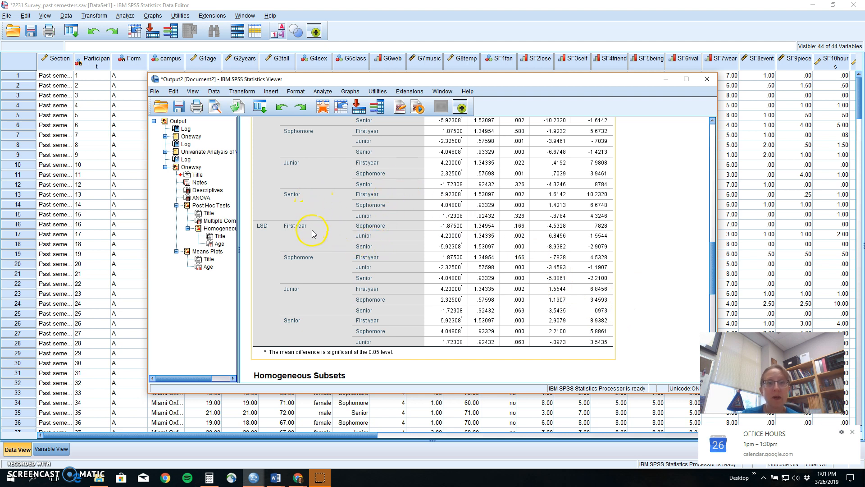
Start a Univariate analysis from Analyze > General Linear Model
{"action": "left_click", "coordinate": [322, 92]}
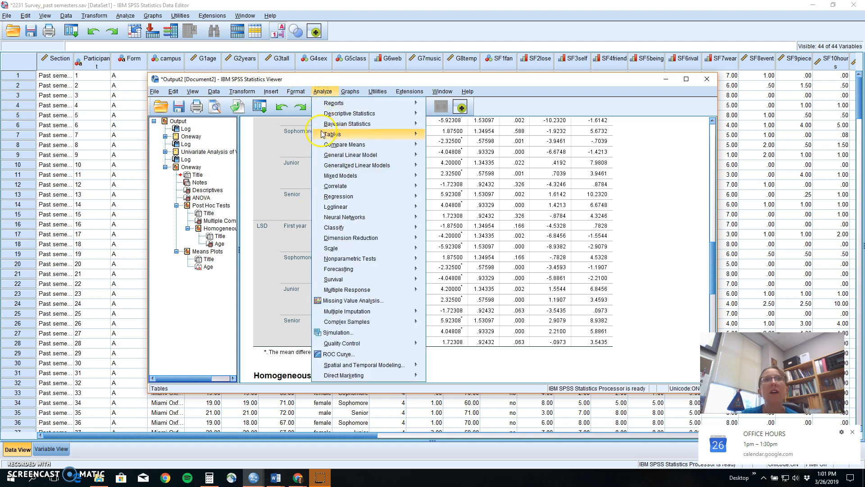
{"action": "mouse_move", "coordinate": [329, 158]}
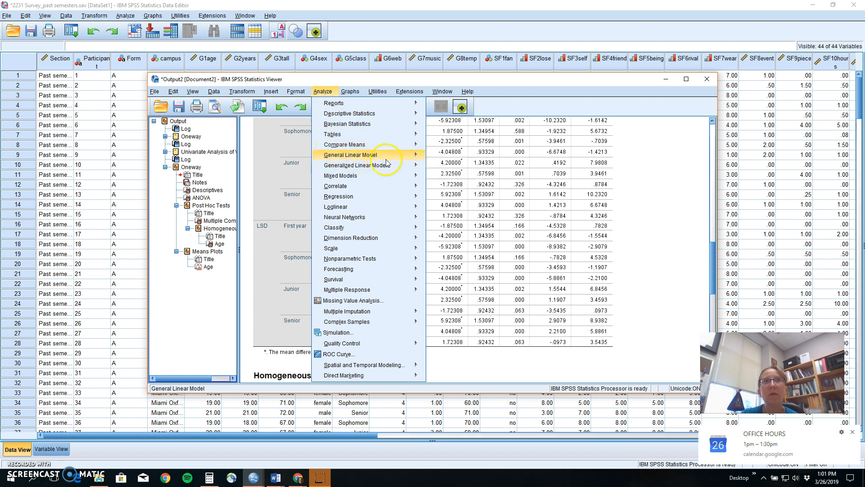
{"action": "mouse_move", "coordinate": [422, 158]}
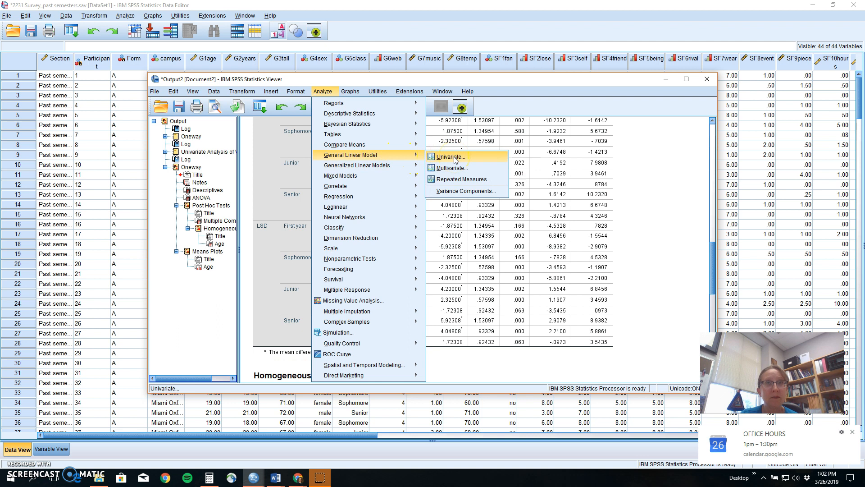
{"action": "left_click", "coordinate": [455, 161]}
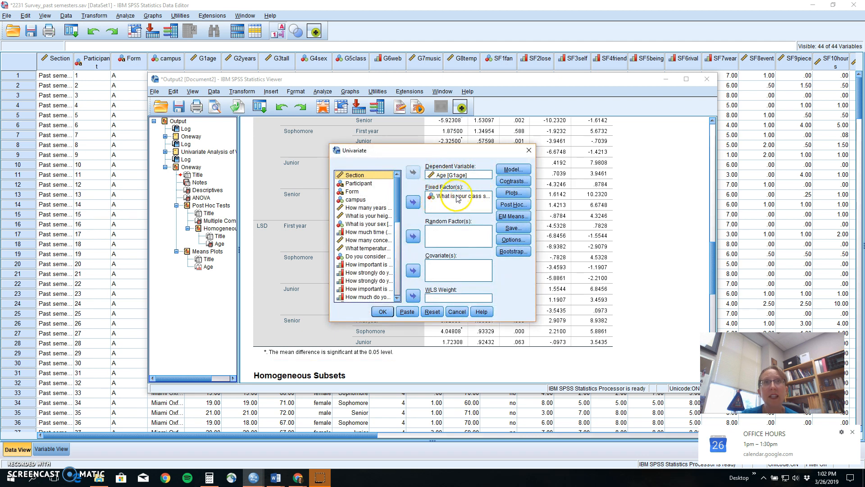
Request LSD and Scheffe post hoc tests for G5class
{"action": "left_click", "coordinate": [514, 204]}
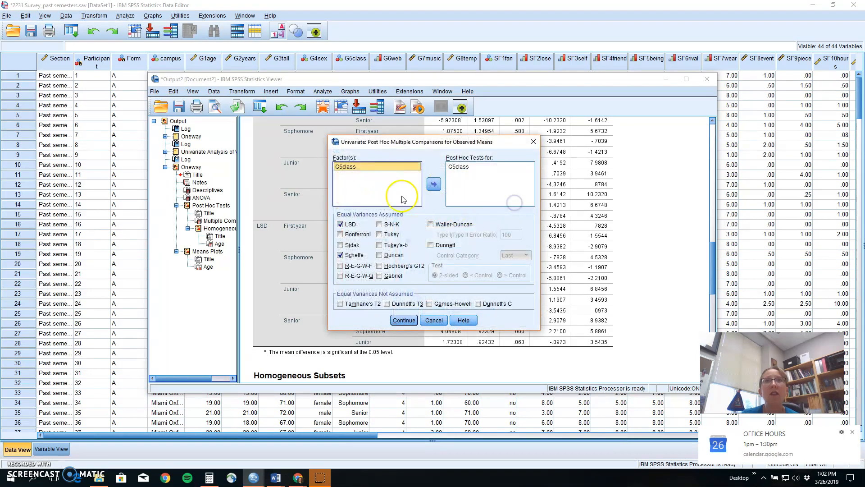
{"action": "left_click", "coordinate": [434, 185]}
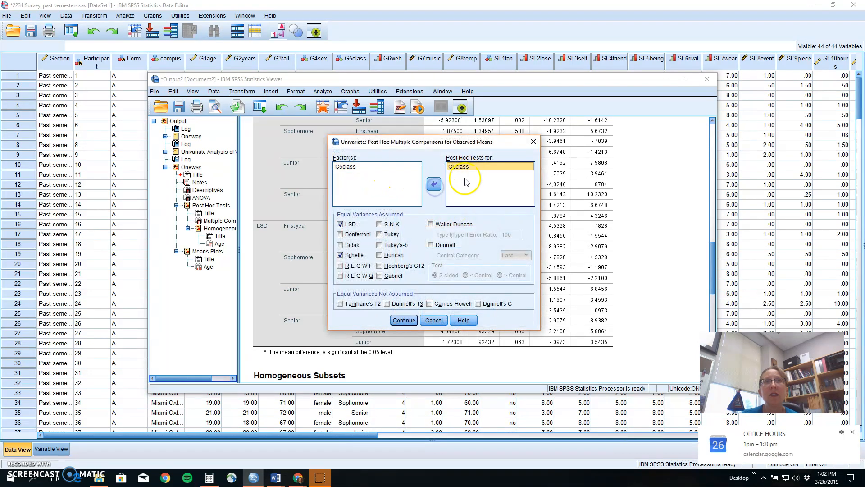
{"action": "left_click", "coordinate": [341, 224]}
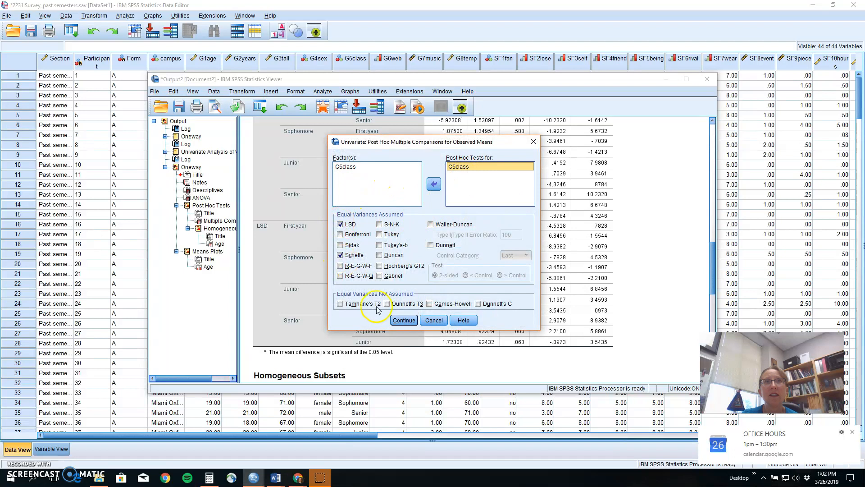
{"action": "left_click", "coordinate": [404, 320]}
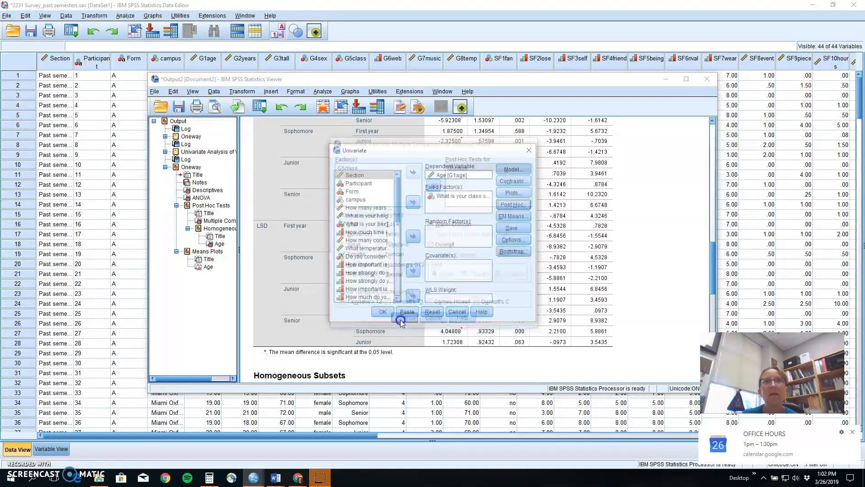
Display estimated marginal means for OVERALL and G5class, comparing main effects with LSD(none)
{"action": "left_click", "coordinate": [513, 216]}
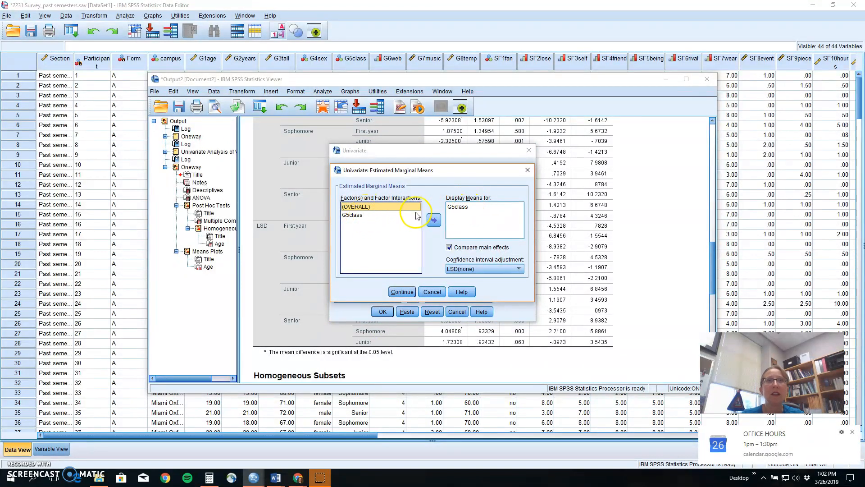
{"action": "left_click", "coordinate": [433, 220]}
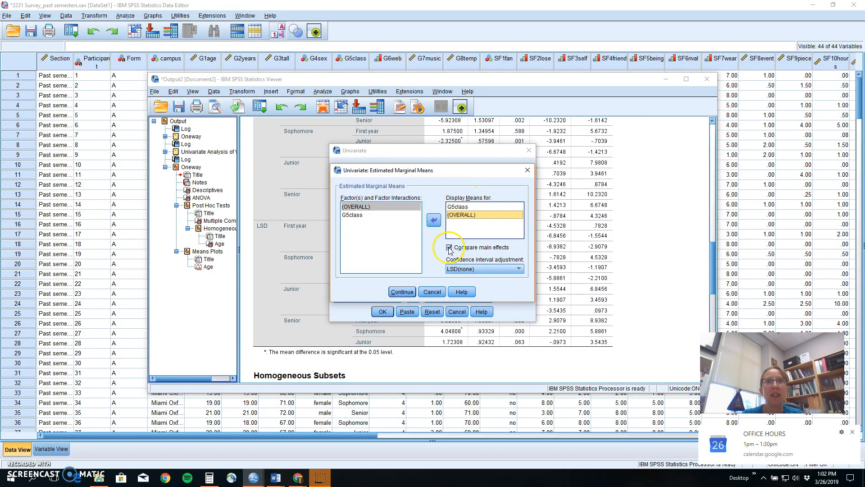
{"action": "left_click", "coordinate": [462, 269]}
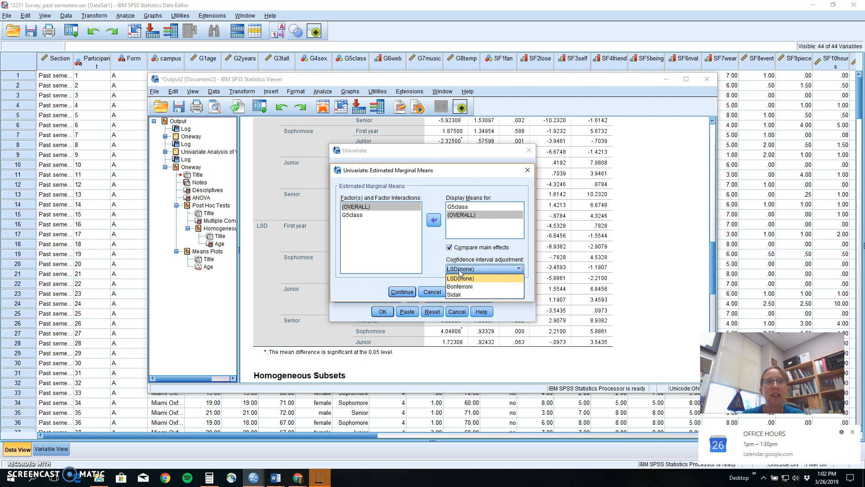
{"action": "left_click", "coordinate": [460, 270]}
{"action": "left_click", "coordinate": [401, 292]}
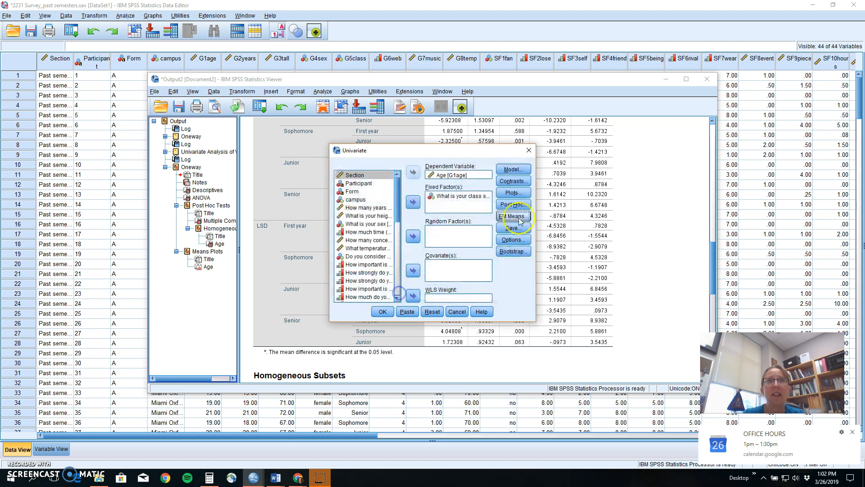
Turn on descriptives, effect size and observed power, and add a G5class profile plot
{"action": "left_click", "coordinate": [516, 239]}
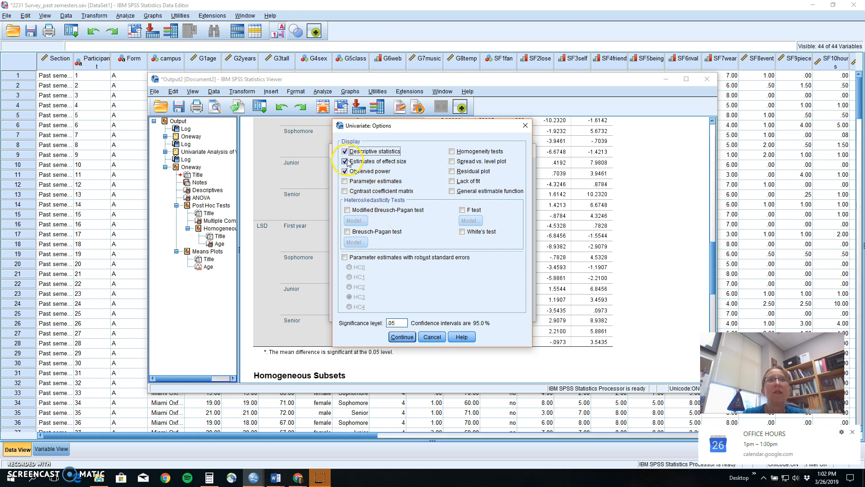
{"action": "left_click", "coordinate": [397, 338]}
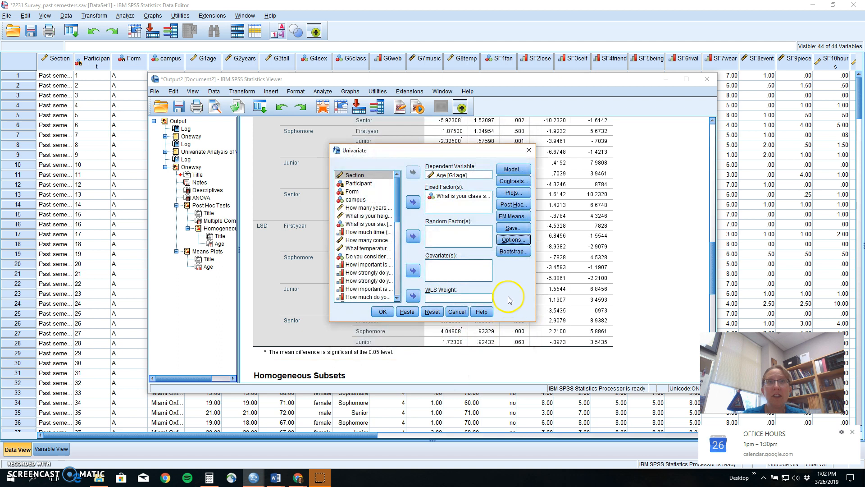
{"action": "left_click", "coordinate": [522, 193]}
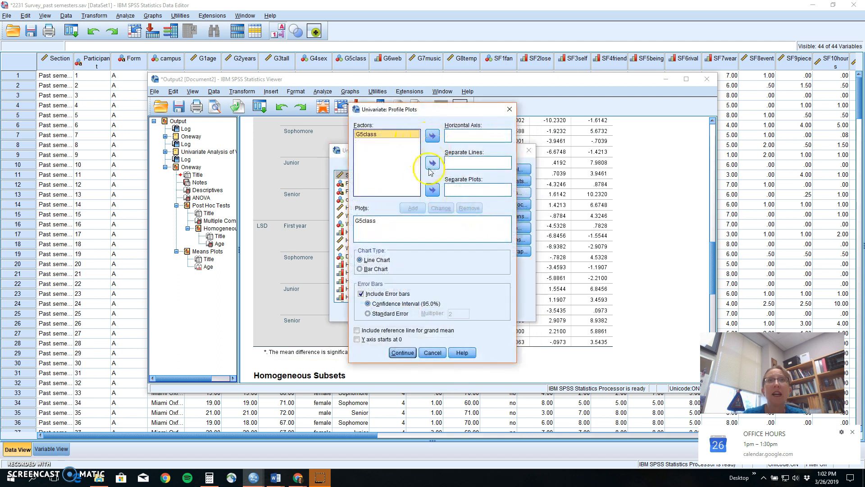
{"action": "left_click", "coordinate": [432, 135]}
{"action": "left_click", "coordinate": [364, 222]}
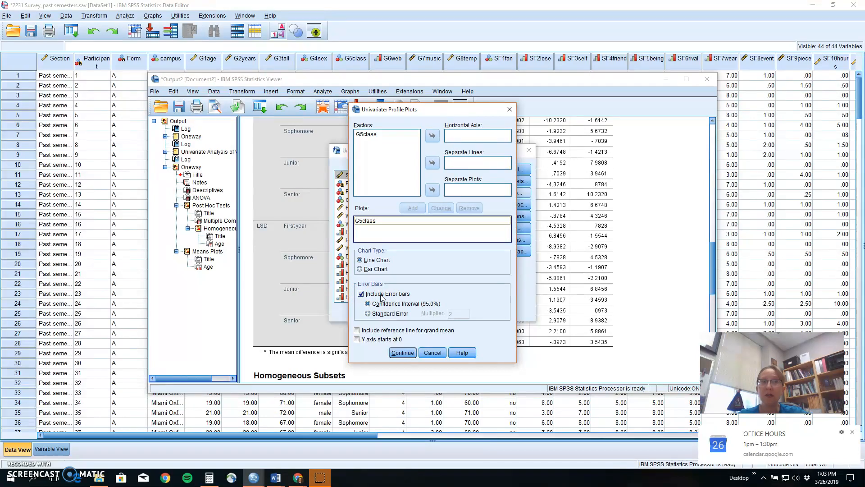
{"action": "left_click", "coordinate": [401, 353]}
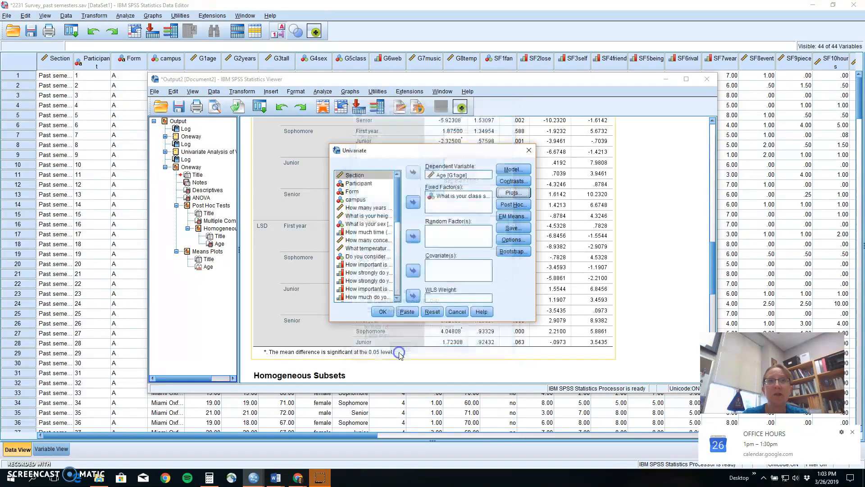
Run the Univariate GLM and review its tables (F = 11.083, partial eta squared .117) through the profile plot
{"action": "left_click", "coordinate": [382, 311]}
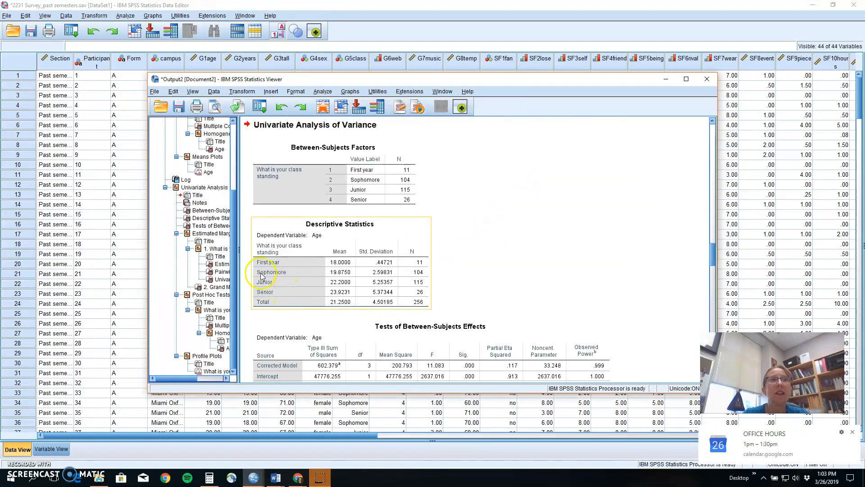
{"action": "left_click", "coordinate": [204, 188]}
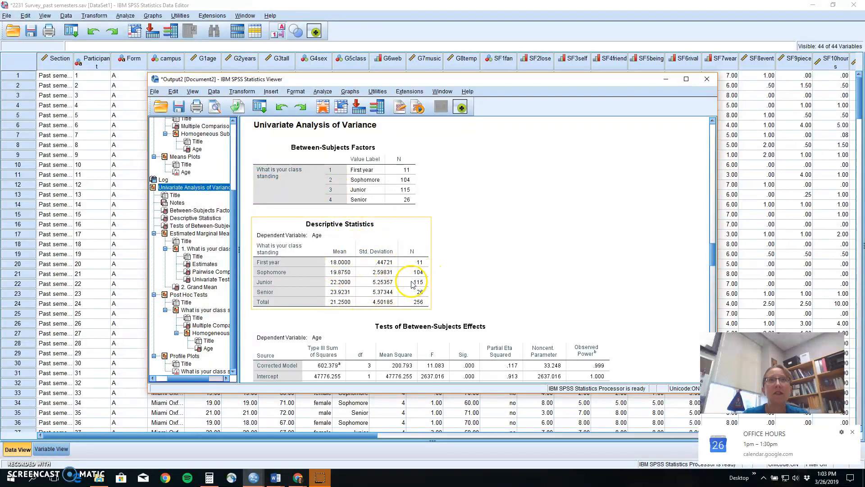
{"action": "scroll", "coordinate": [423, 266], "scroll_direction": "down", "scroll_amount": 3}
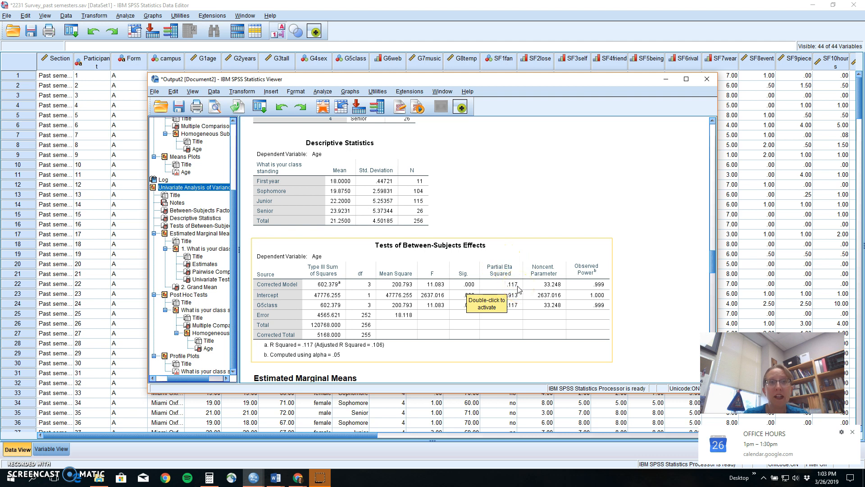
{"action": "scroll", "coordinate": [517, 289], "scroll_direction": "down", "scroll_amount": 10}
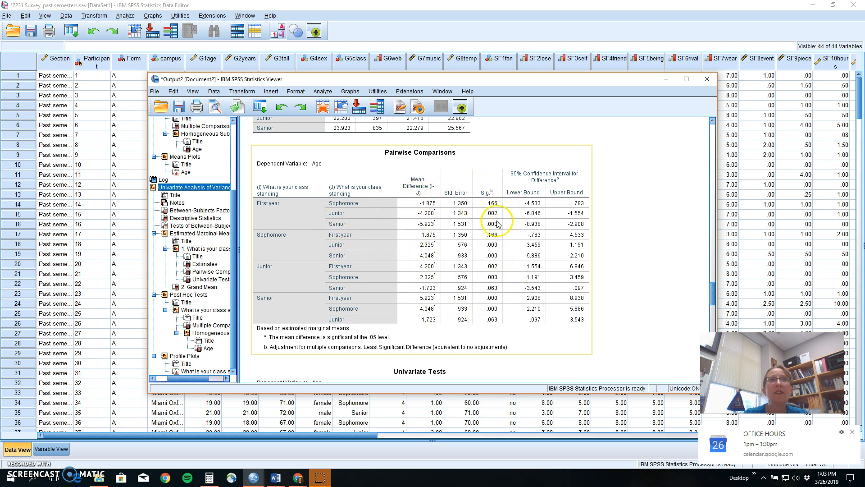
{"action": "scroll", "coordinate": [490, 269], "scroll_direction": "down", "scroll_amount": 2}
{"action": "scroll", "coordinate": [491, 269], "scroll_direction": "down", "scroll_amount": 10}
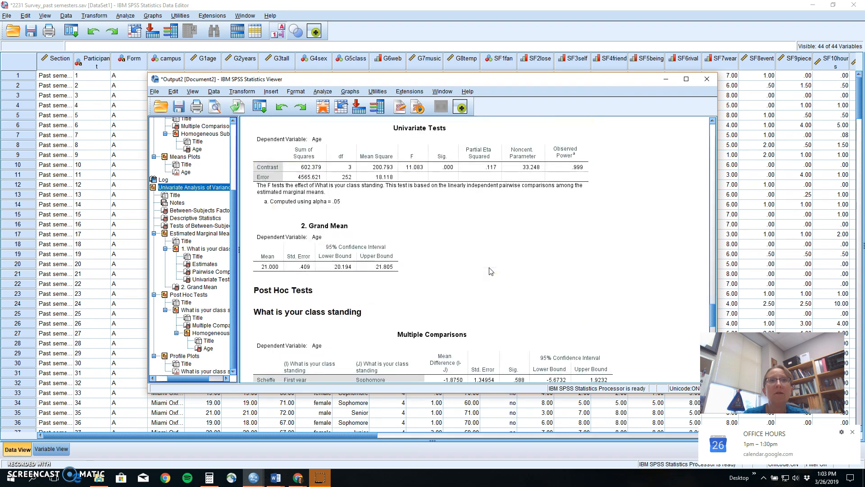
{"action": "scroll", "coordinate": [490, 269], "scroll_direction": "down", "scroll_amount": 2}
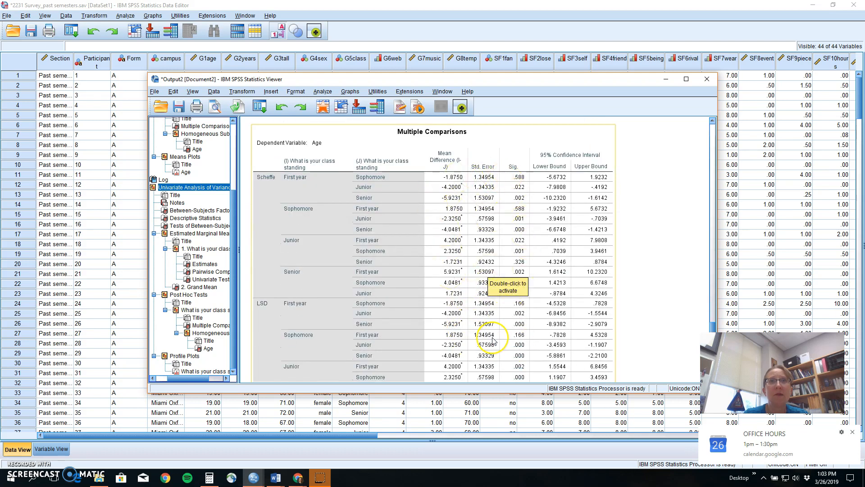
{"action": "scroll", "coordinate": [493, 340], "scroll_direction": "down", "scroll_amount": 20}
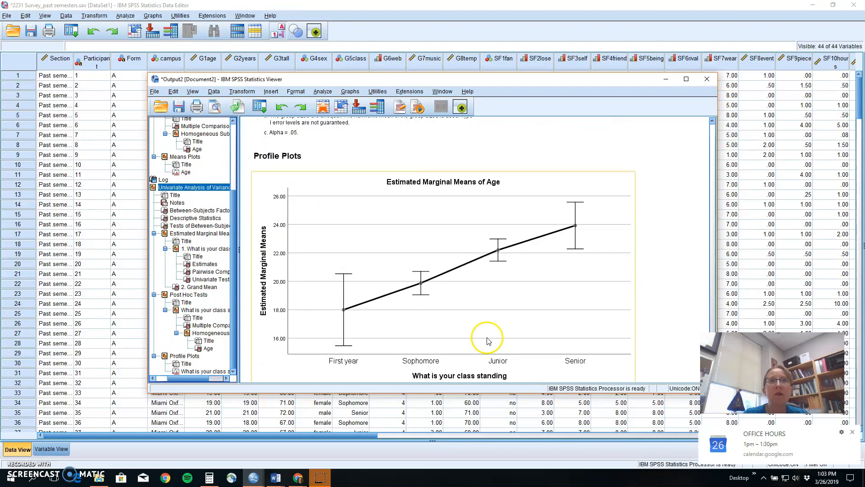